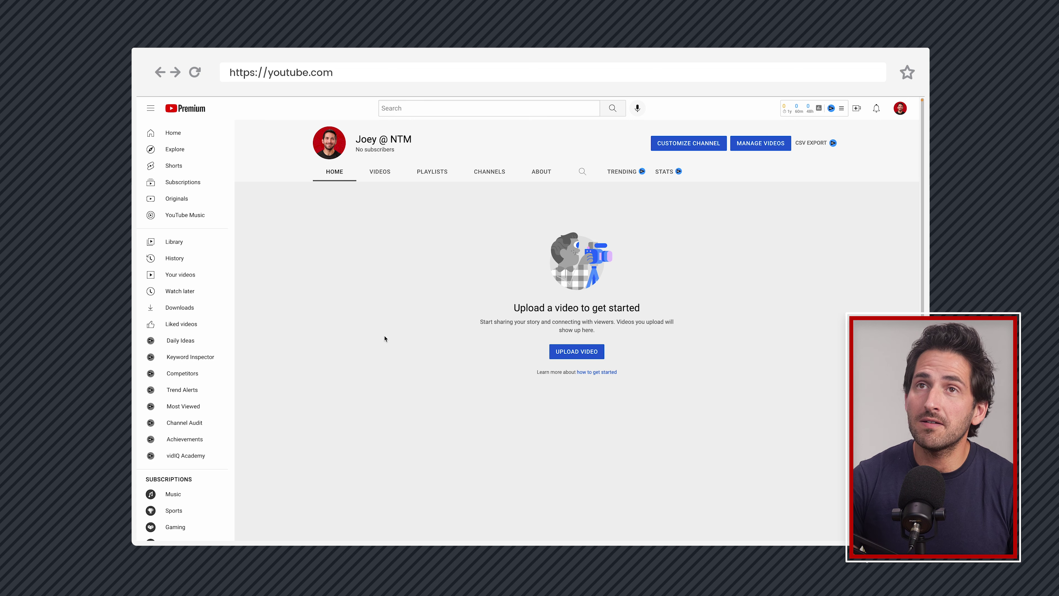
# Open the channel customization page and close the search tip popup
pyautogui.click(695, 152)
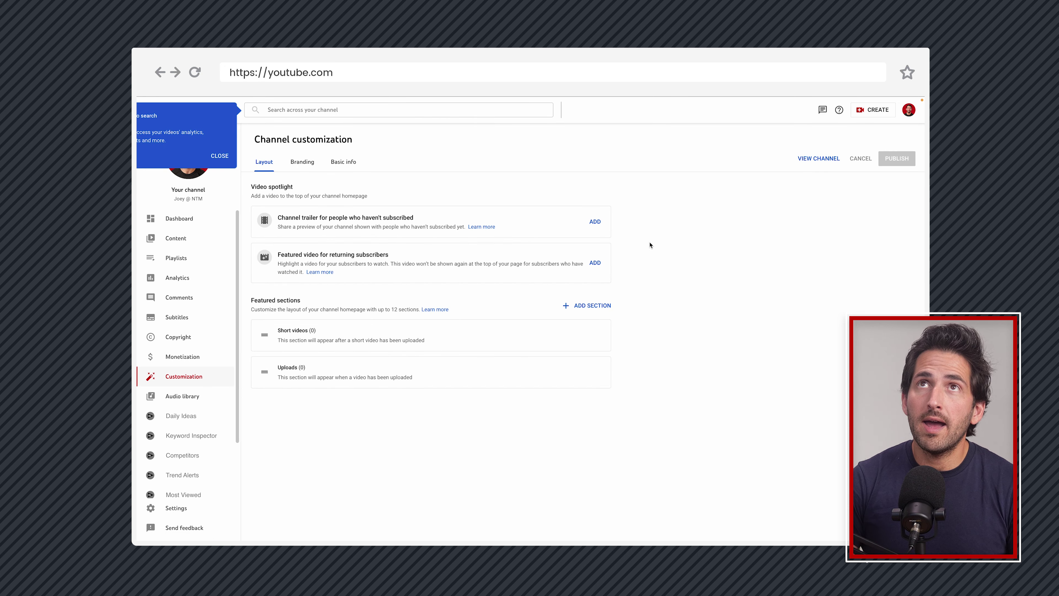
pyautogui.click(214, 156)
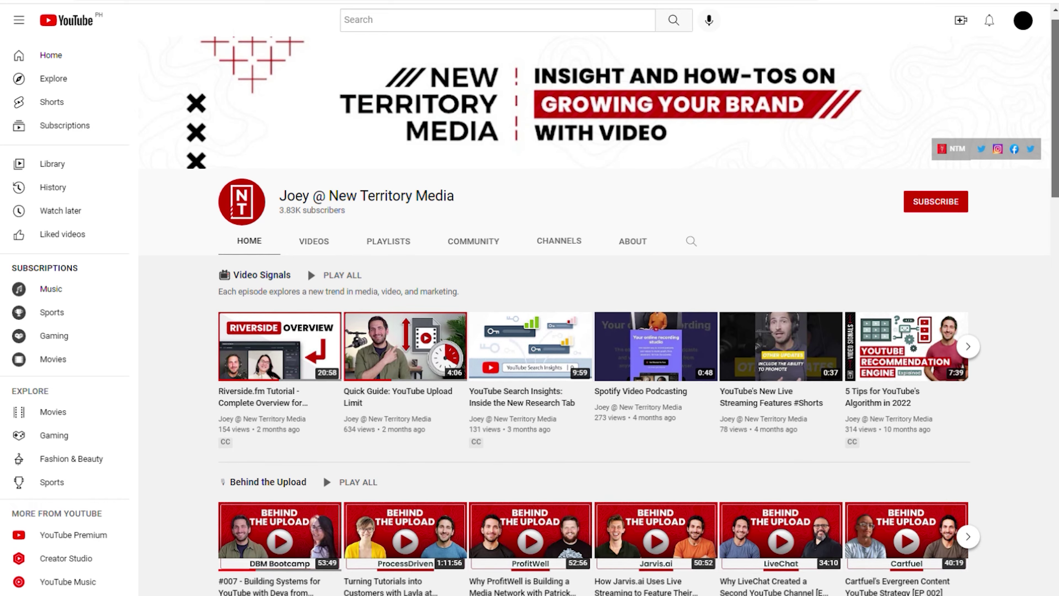
pyautogui.scroll(-3, 596, 317)
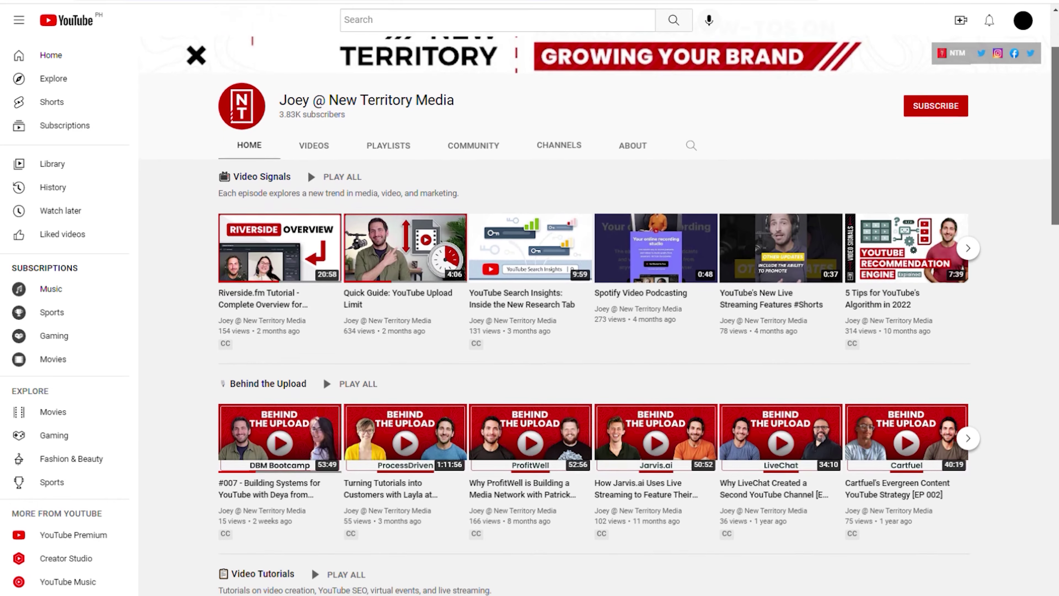
pyautogui.scroll(-5, 596, 317)
pyautogui.scroll(-7, 596, 317)
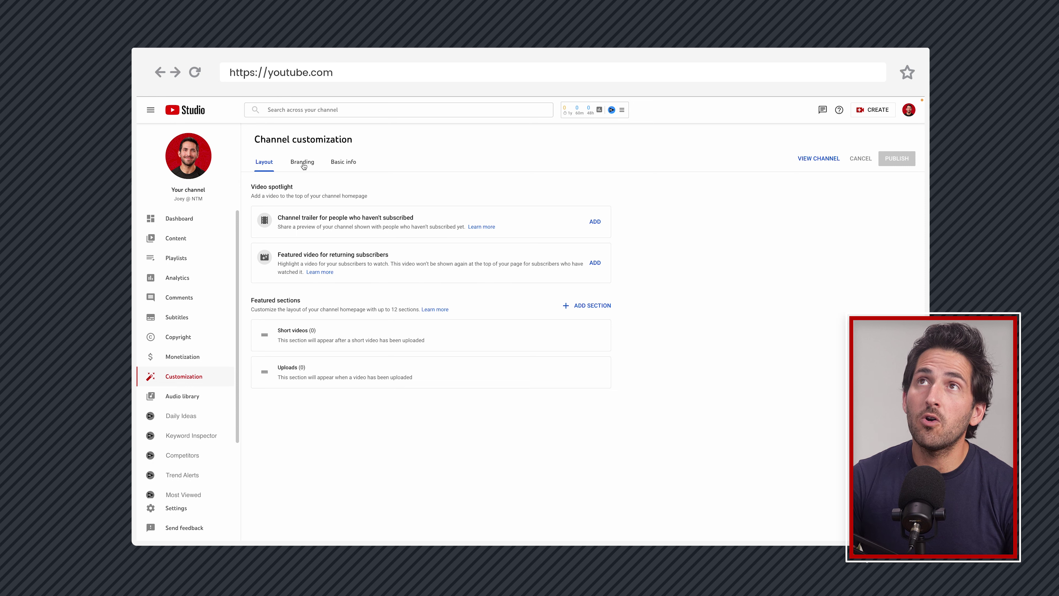
pyautogui.click(303, 163)
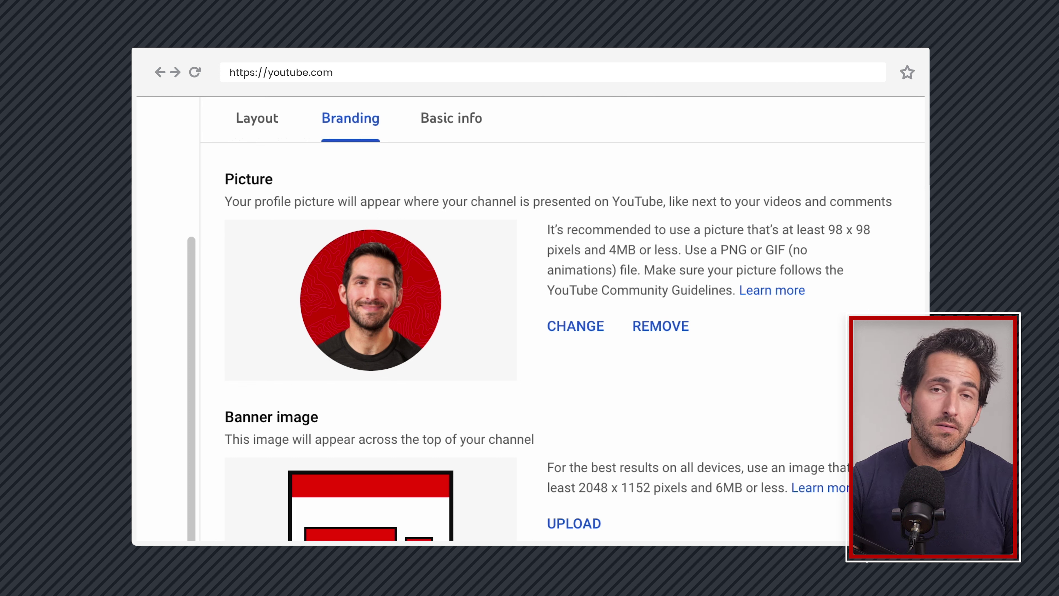
# Go to Branding's Banner image section and open the upload dialog showing youtube_cover.png
pyautogui.click(708, 253)
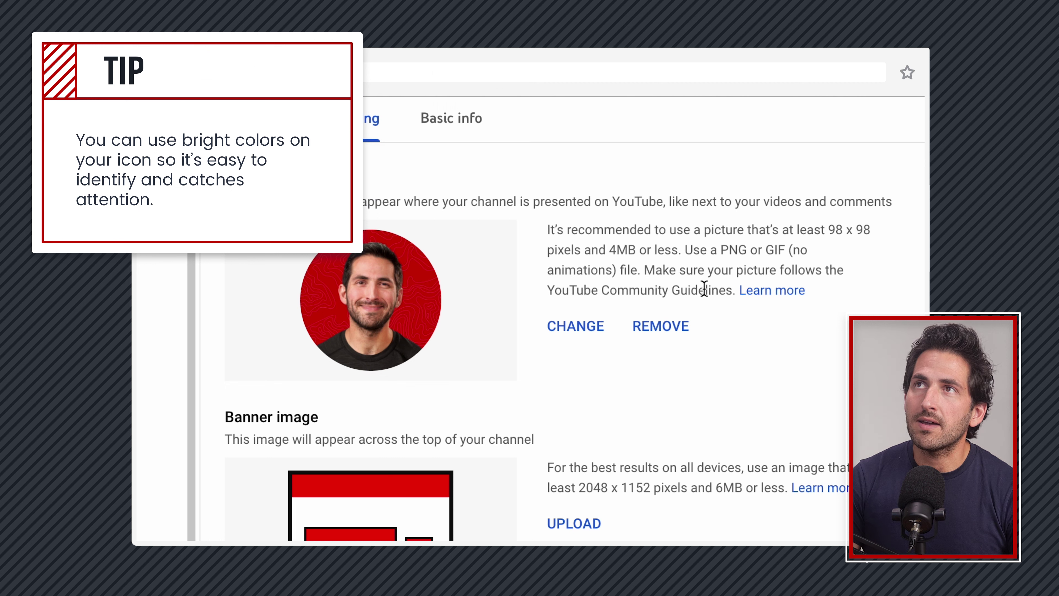
pyautogui.scroll(-5, 647, 298)
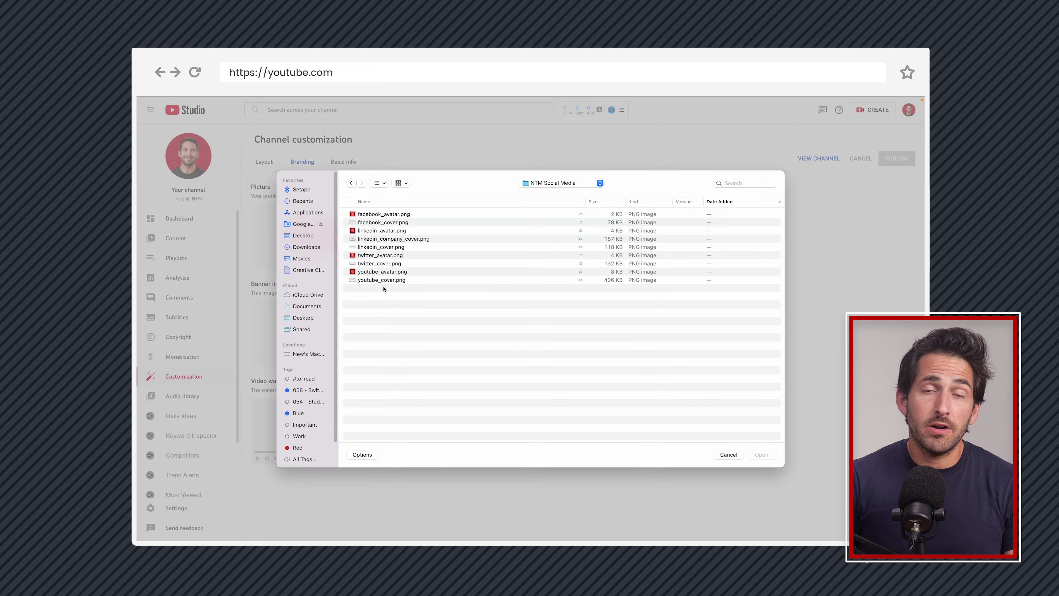
pyautogui.click(381, 280)
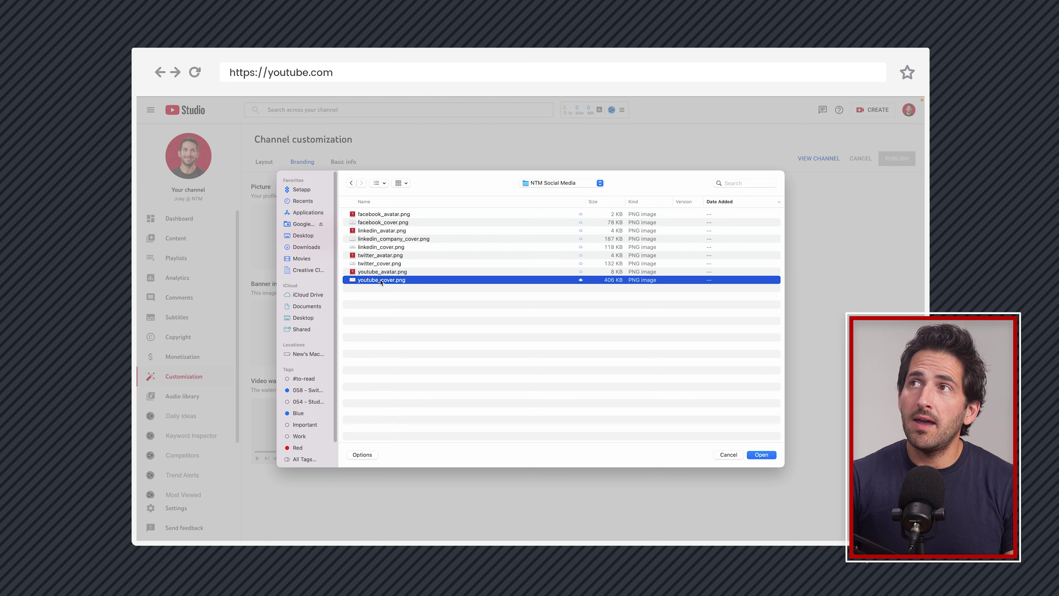
# Preview and load youtube_cover.png as the banner, then adjust its crop area
pyautogui.press('space')
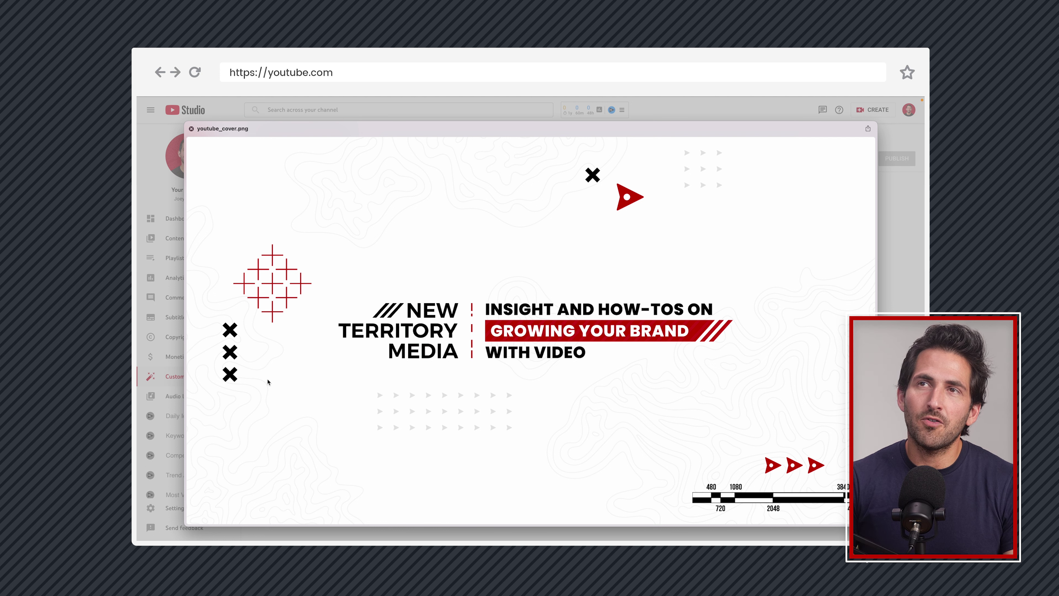
pyautogui.press('space')
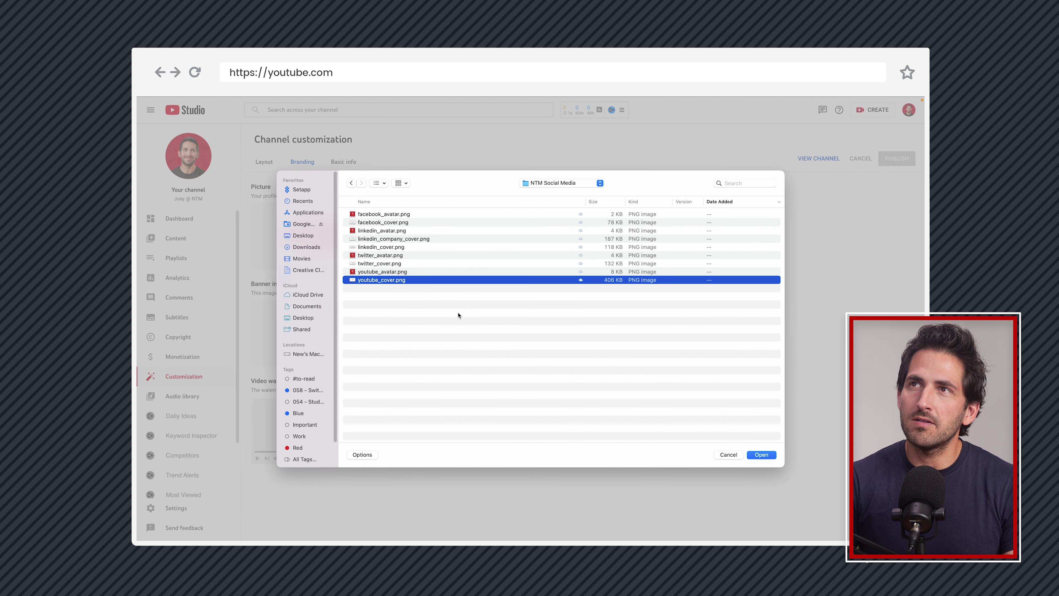
pyautogui.press('Return')
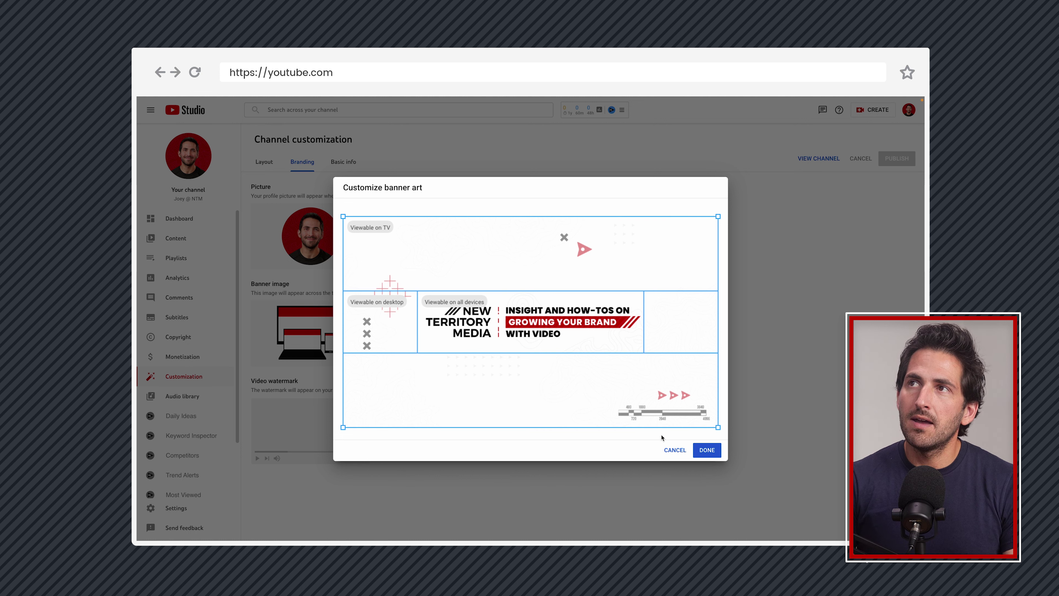
pyautogui.moveTo(342, 427); pyautogui.dragTo(466, 449)
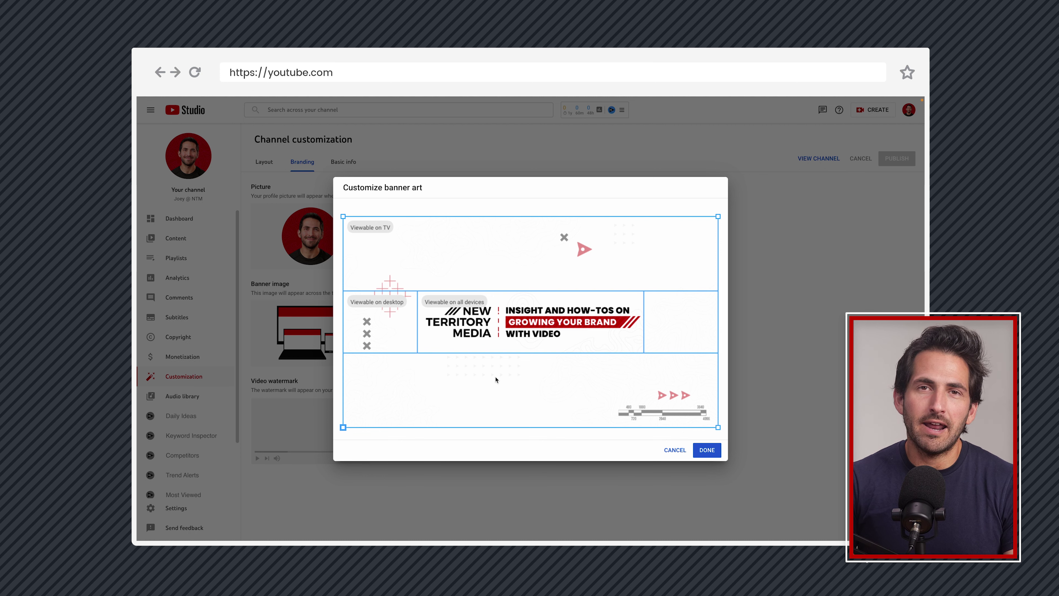
# Accept the crop so youtube_cover.png is applied as the channel banner
pyautogui.click(718, 455)
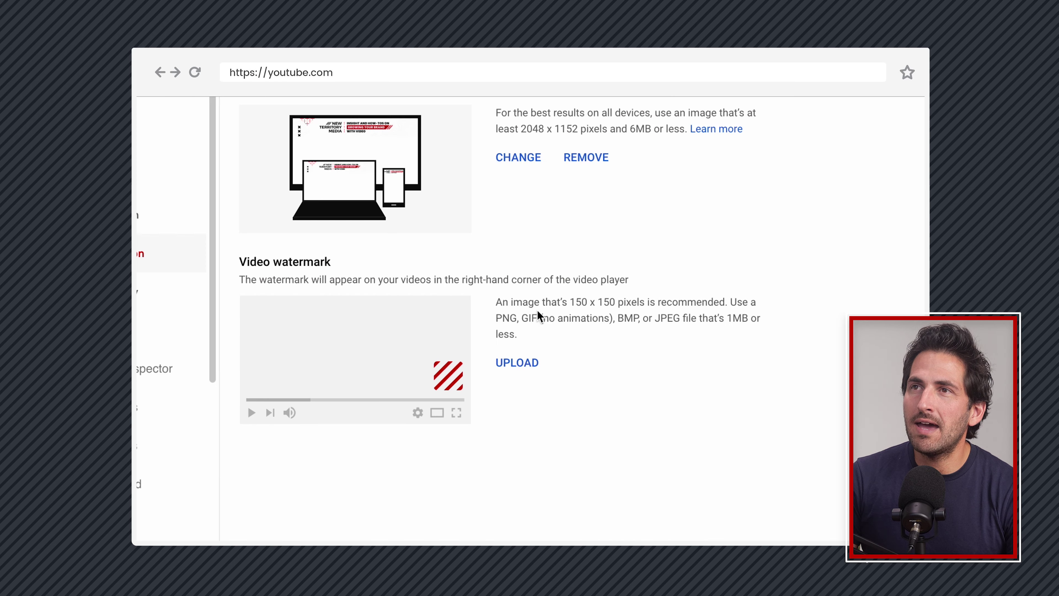
pyautogui.doubleClick(526, 302)
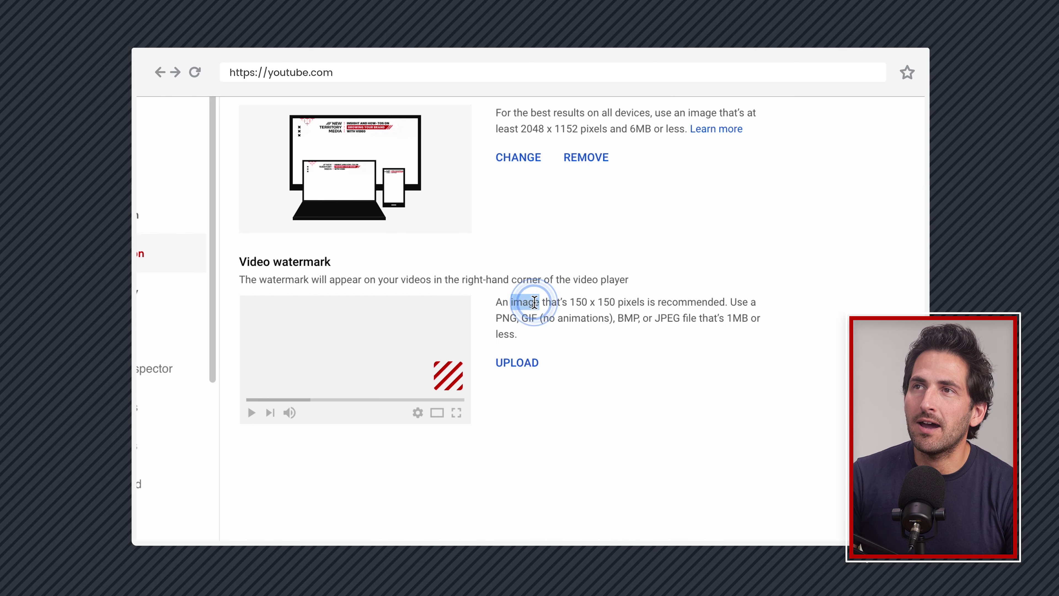
# Publish the new banner, view the public channel, then return to the Basic info settings
pyautogui.click(658, 305)
pyautogui.click(608, 449)
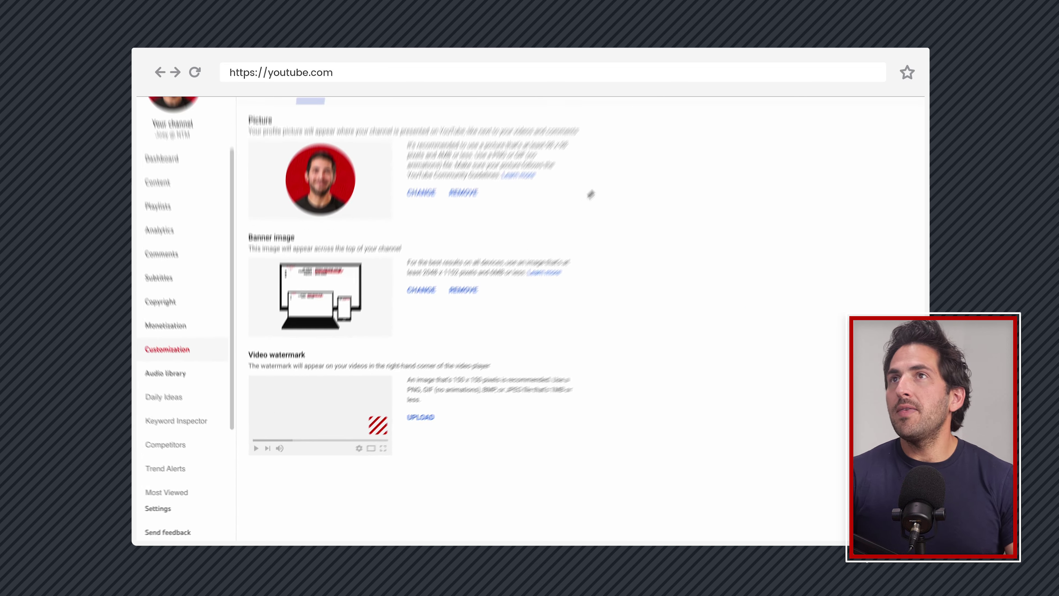
pyautogui.click(861, 220)
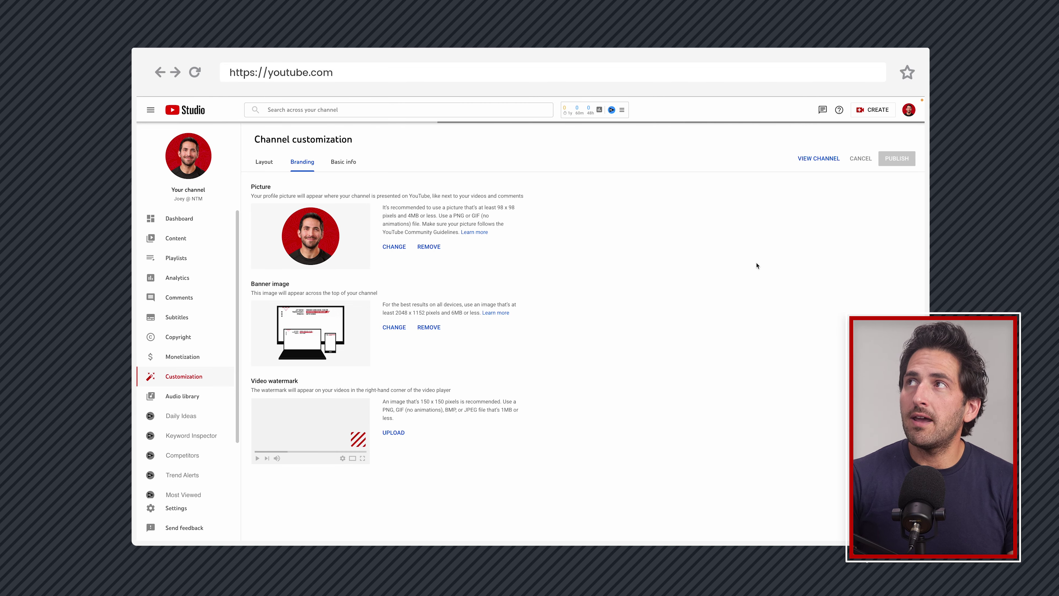
pyautogui.click(813, 159)
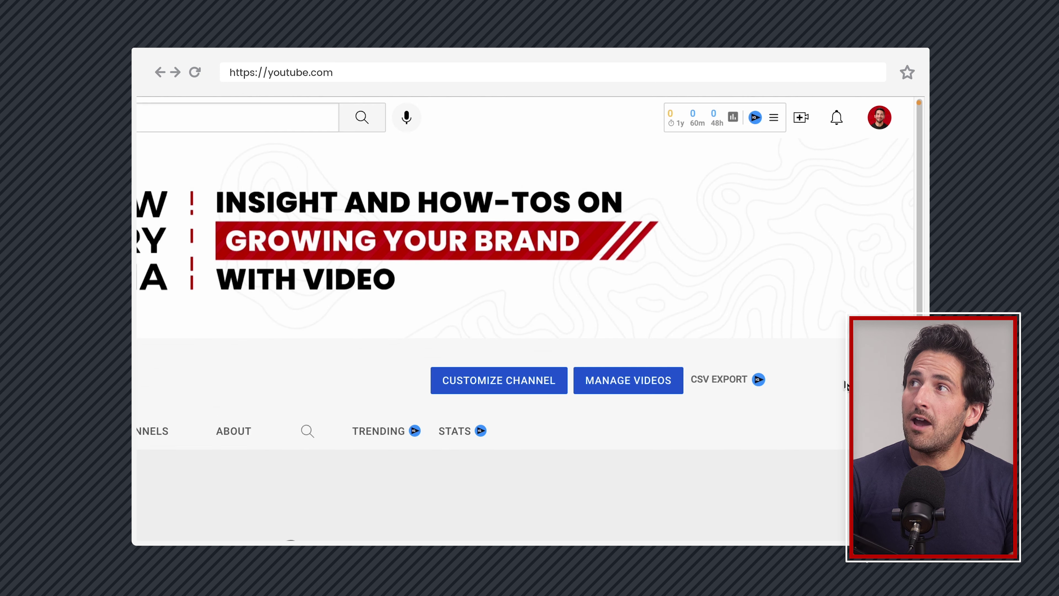
pyautogui.click(884, 169)
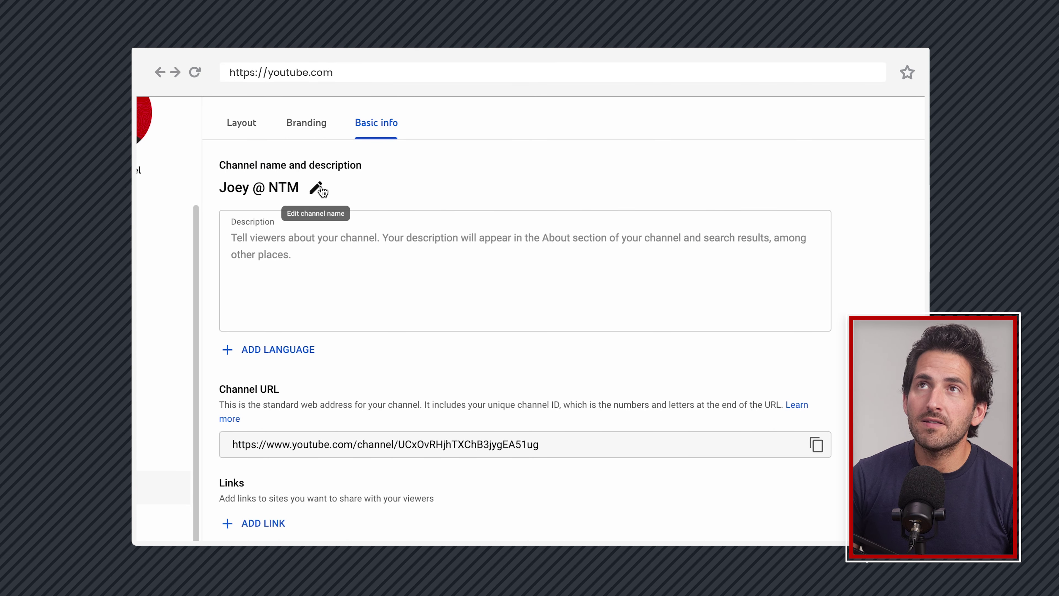
# Make the channel name editable and place the cursor in the empty Description box
pyautogui.click(318, 189)
pyautogui.click(481, 324)
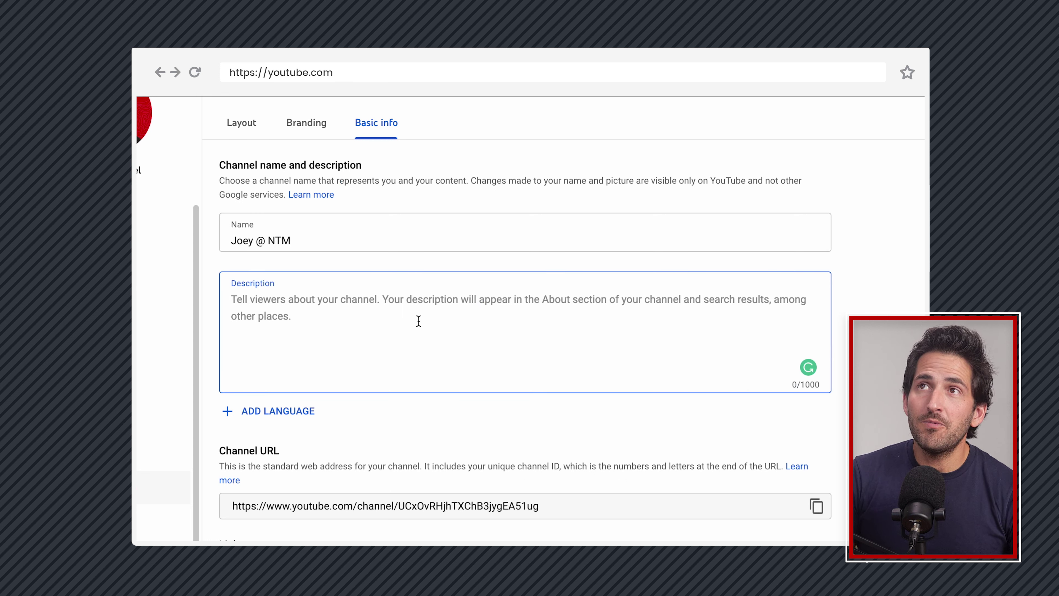
pyautogui.click(419, 311)
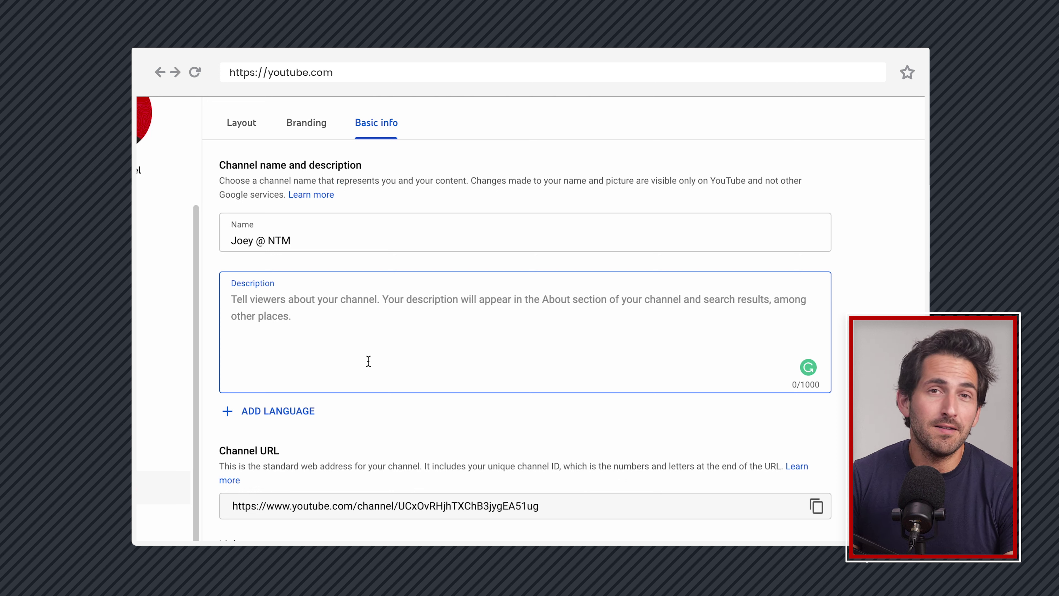
# Open and dismiss the translation options, then copy the channel's web address
pyautogui.click(286, 411)
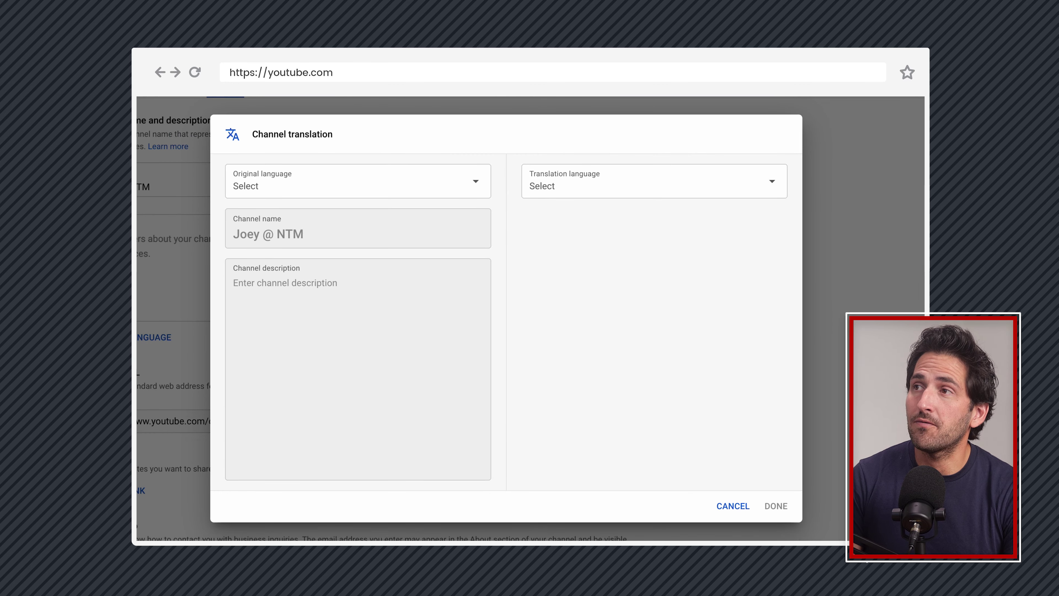
pyautogui.click(734, 506)
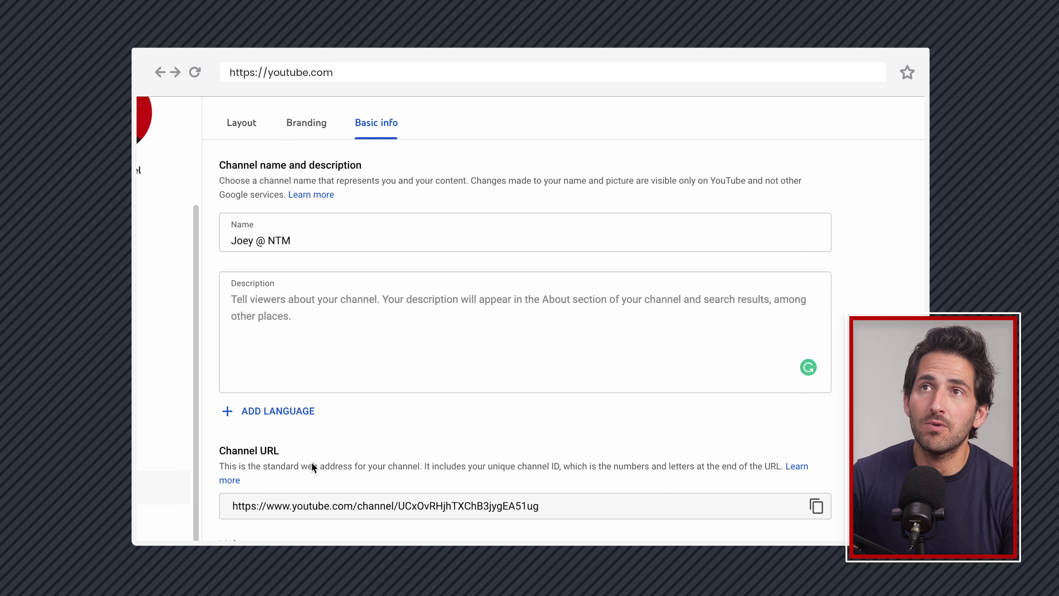
pyautogui.scroll(-5, 529, 444)
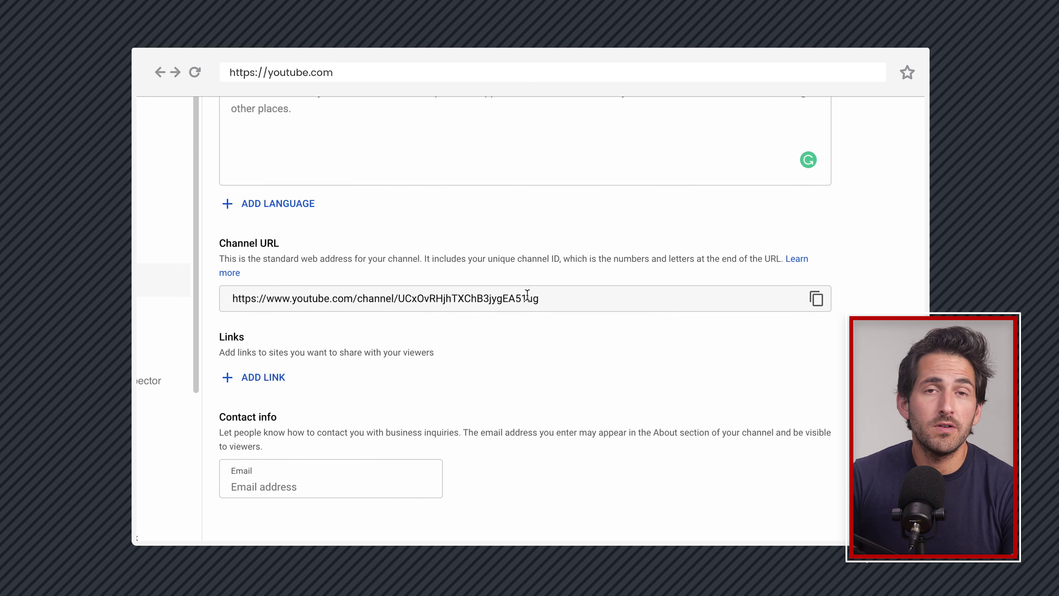
pyautogui.click(821, 297)
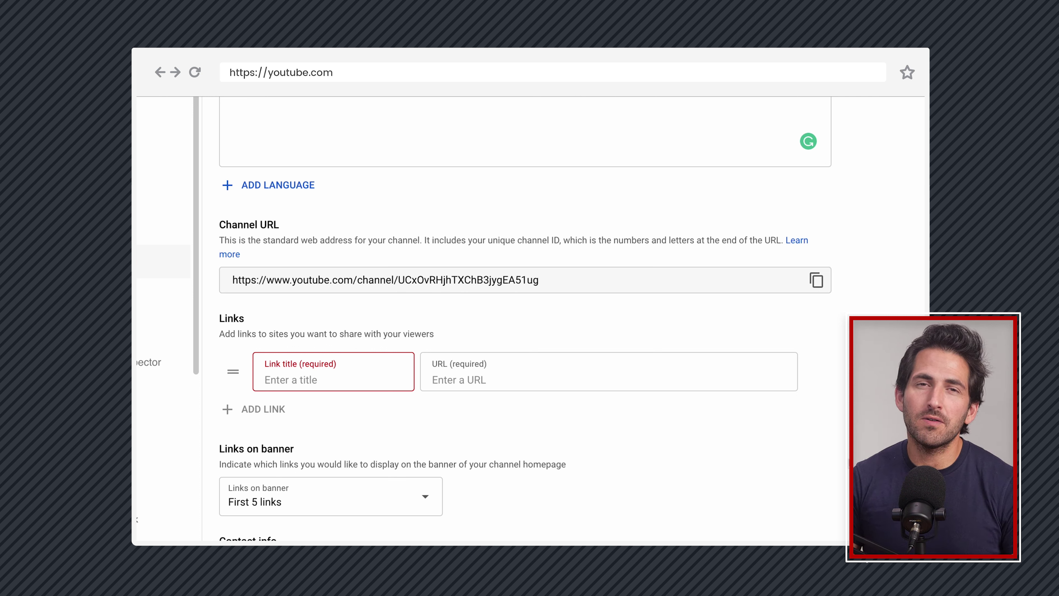
pyautogui.click(307, 379)
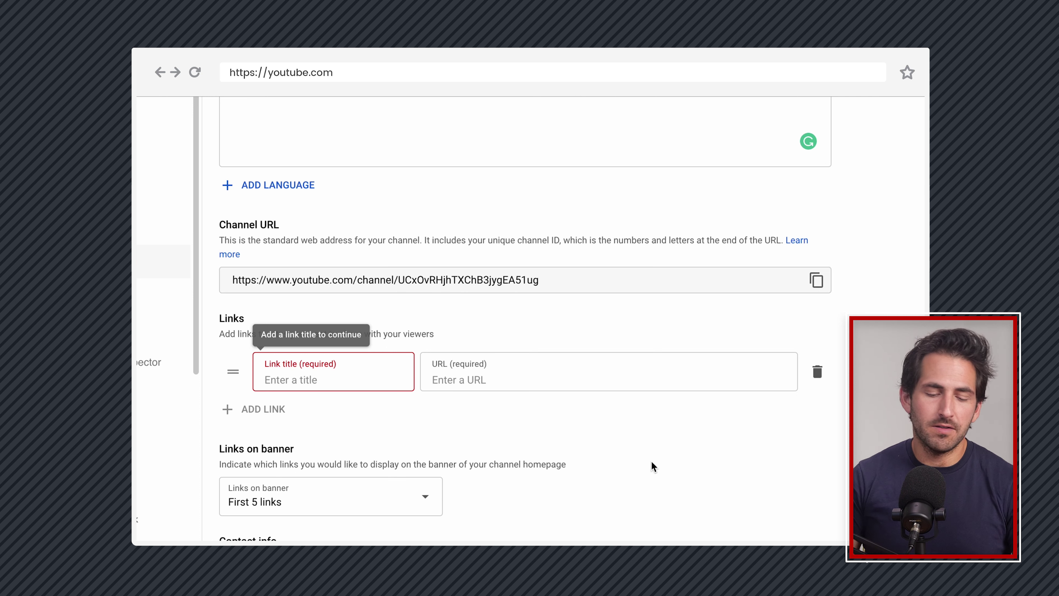
pyautogui.write('New Territory Media')
pyautogui.press('Tab')
pyautogui.write('https://newterritory.media')
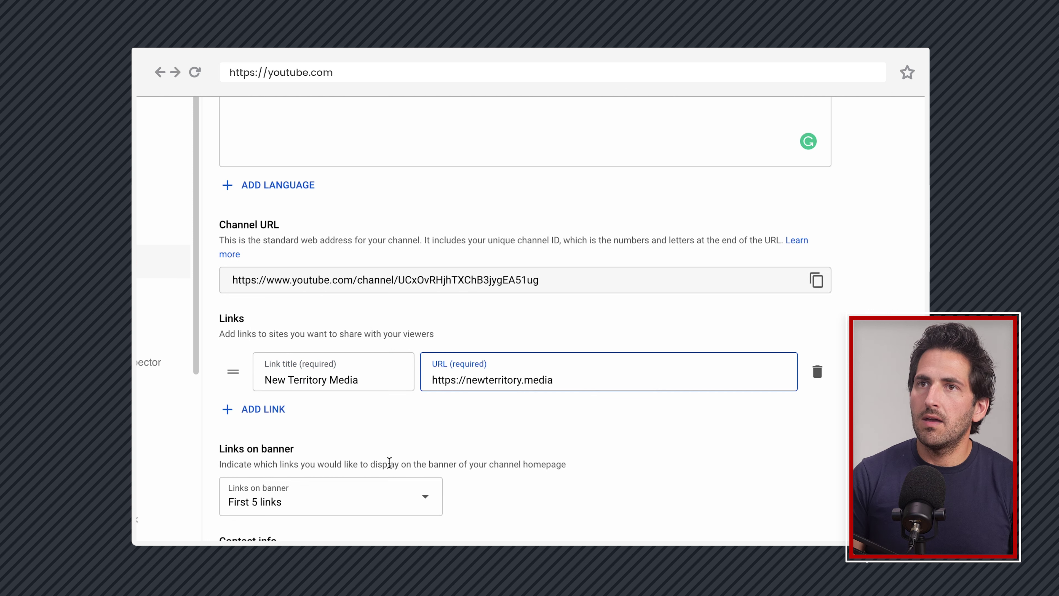
pyautogui.click(273, 411)
pyautogui.write('T')
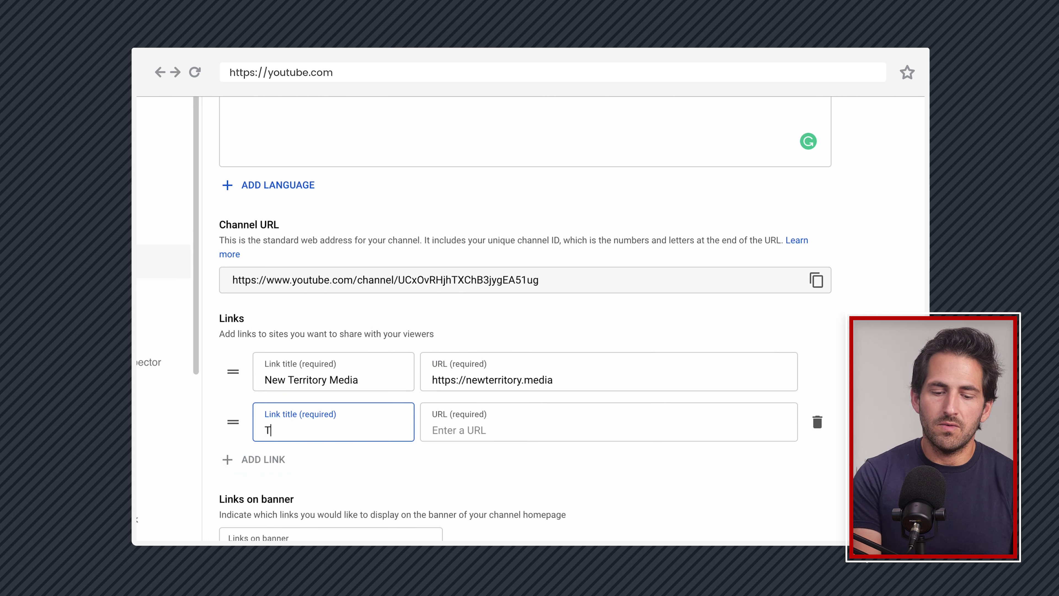
pyautogui.write('witter')
pyautogui.press('Tab')
pyautogui.write('https')
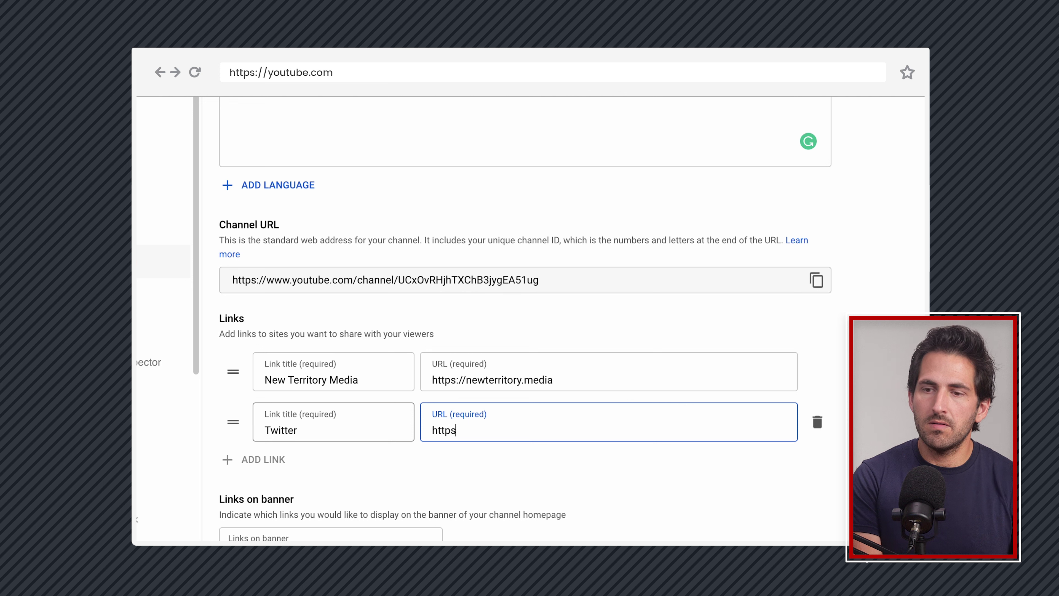
pyautogui.write('://twitter.com/c47')
# Add a third link, Instagram, with its Instagram profile URL
pyautogui.click(272, 459)
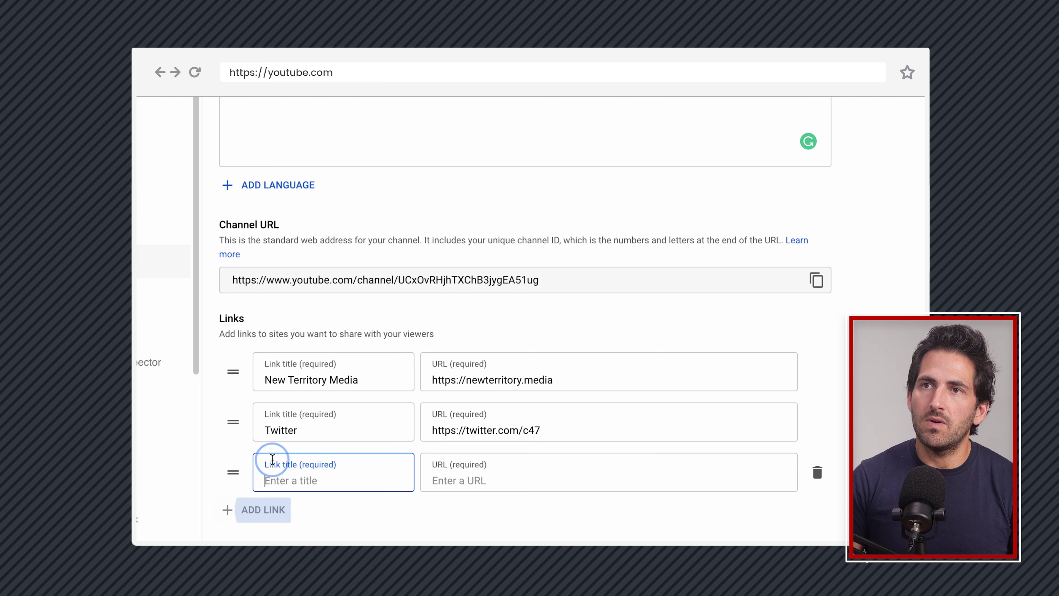
pyautogui.scroll(-3, 272, 458)
pyautogui.write('Instagram')
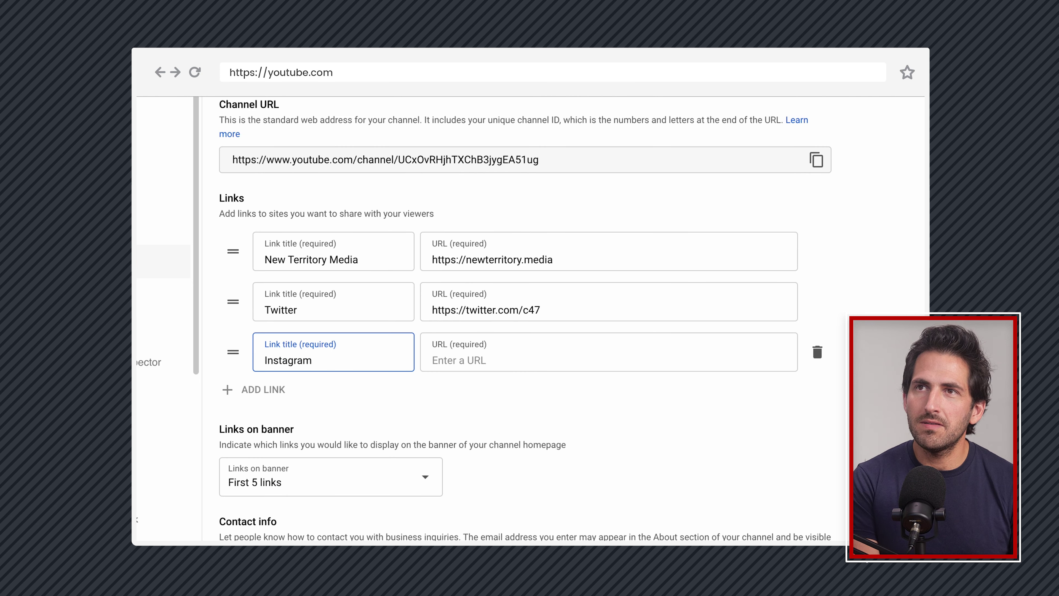
pyautogui.press('Tab')
pyautogui.write('https://instagram.com/')
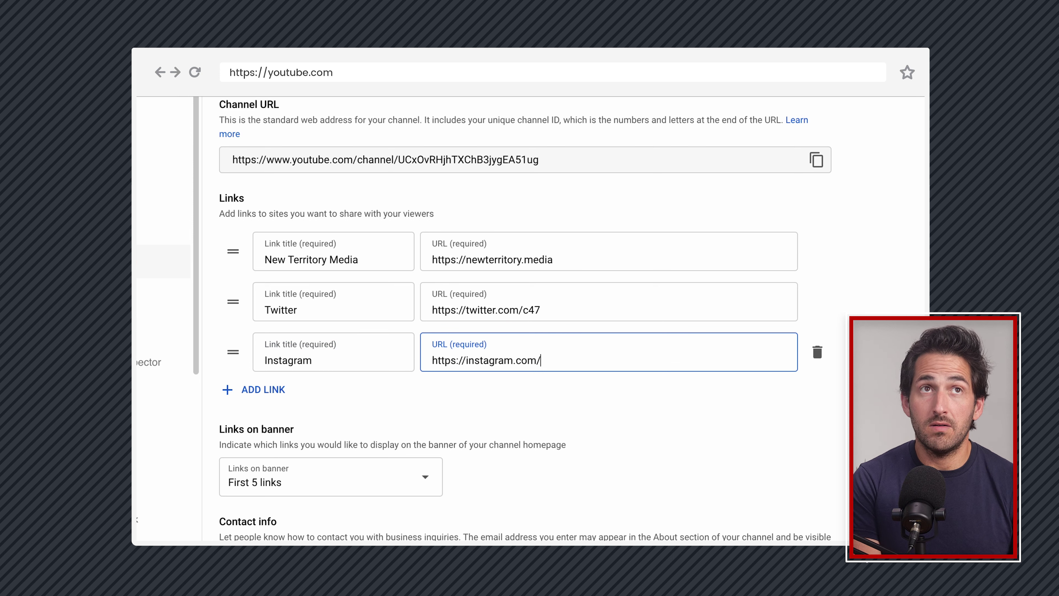
pyautogui.write('c47')
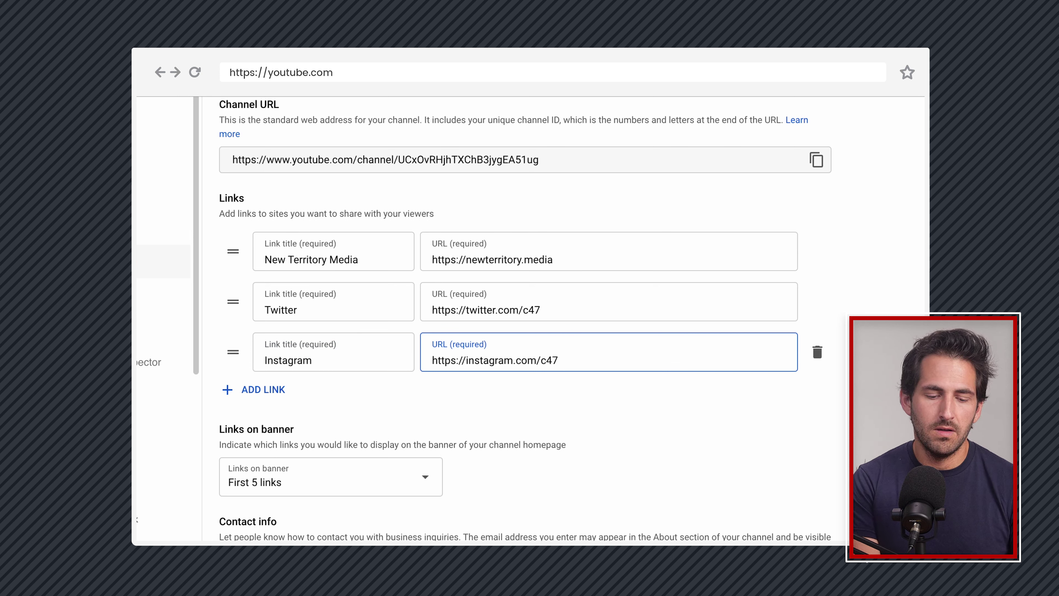
pyautogui.write('joe')
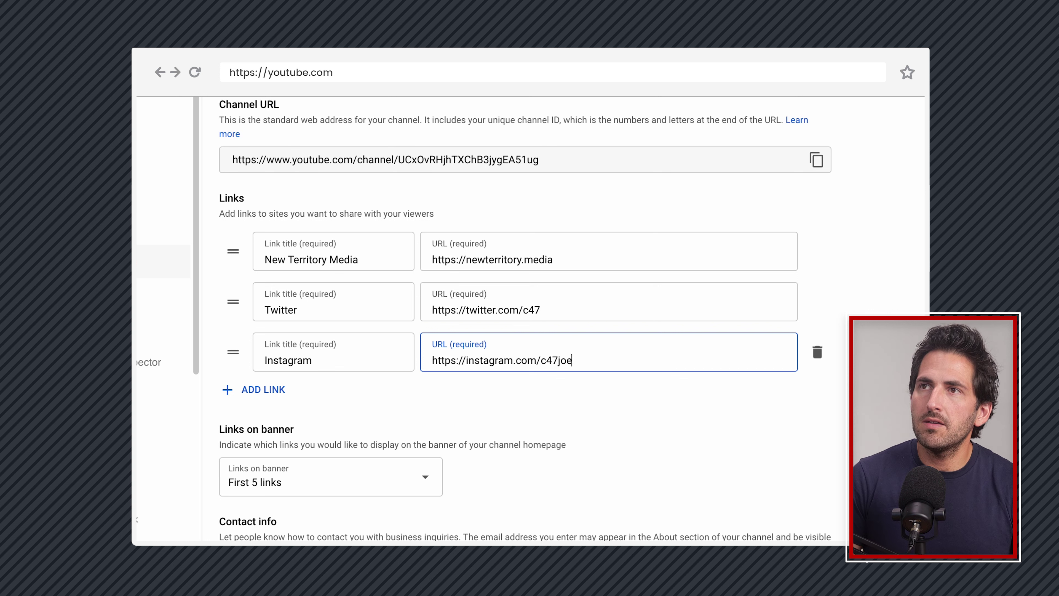
pyautogui.click(862, 265)
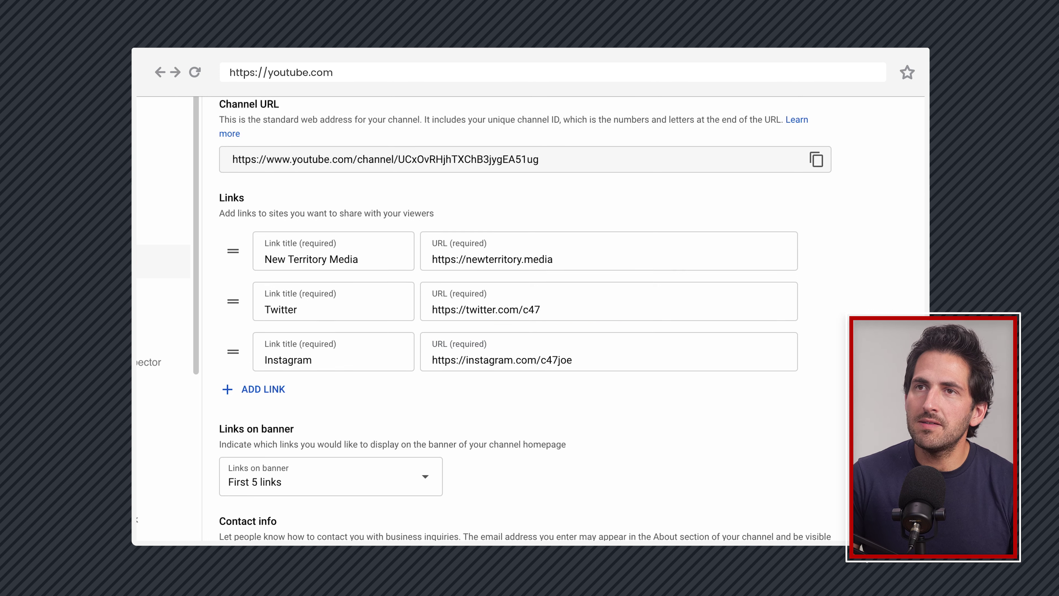
# Keep Links on banner set to First 5 links
pyautogui.scroll(-2, 863, 265)
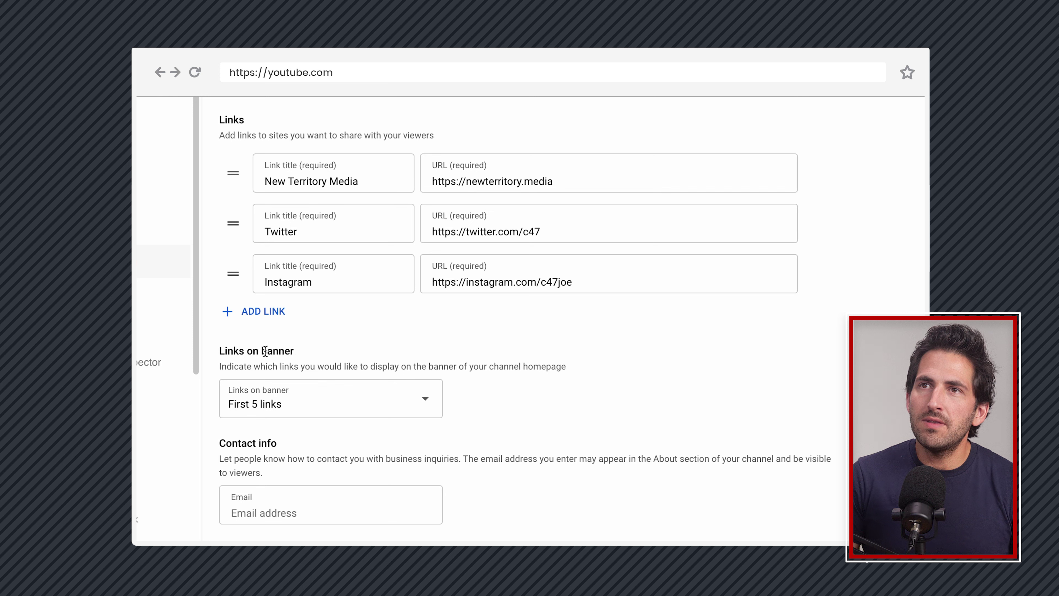
pyautogui.click(258, 407)
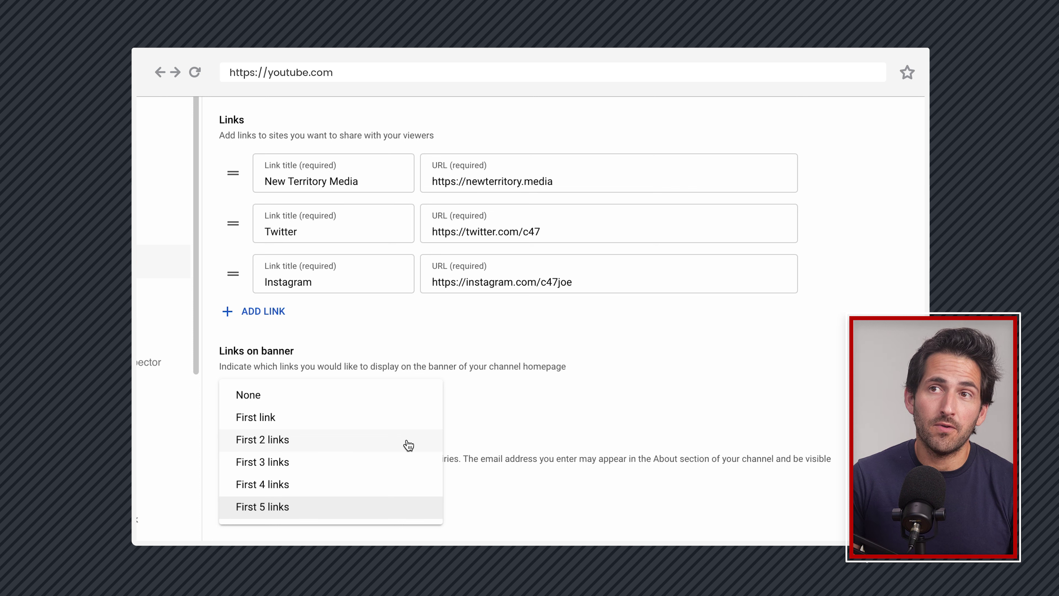
pyautogui.click(510, 366)
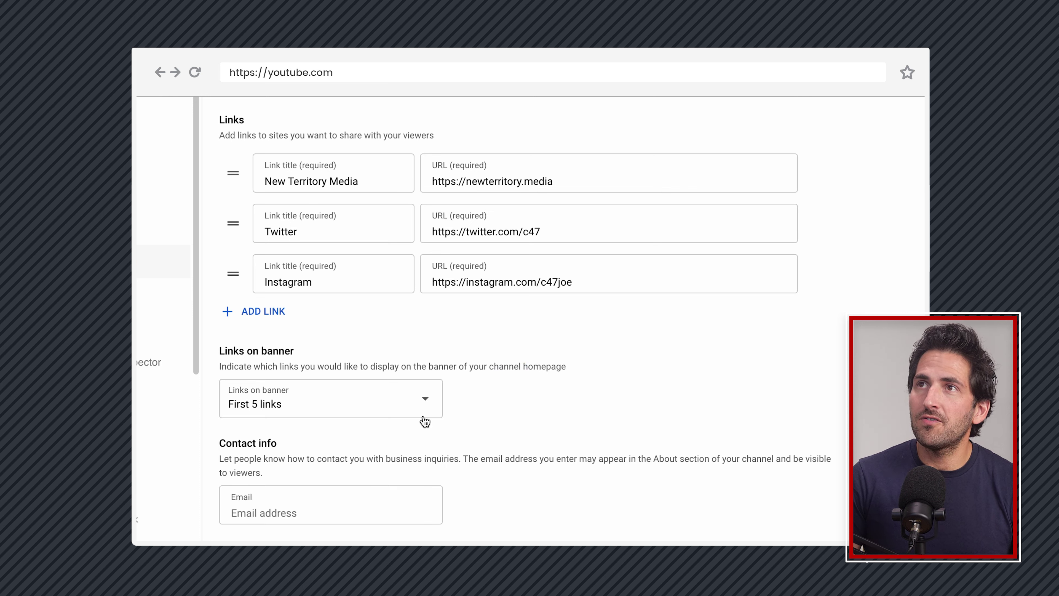
# Enter the business contact email and publish the channel changes
pyautogui.click(427, 505)
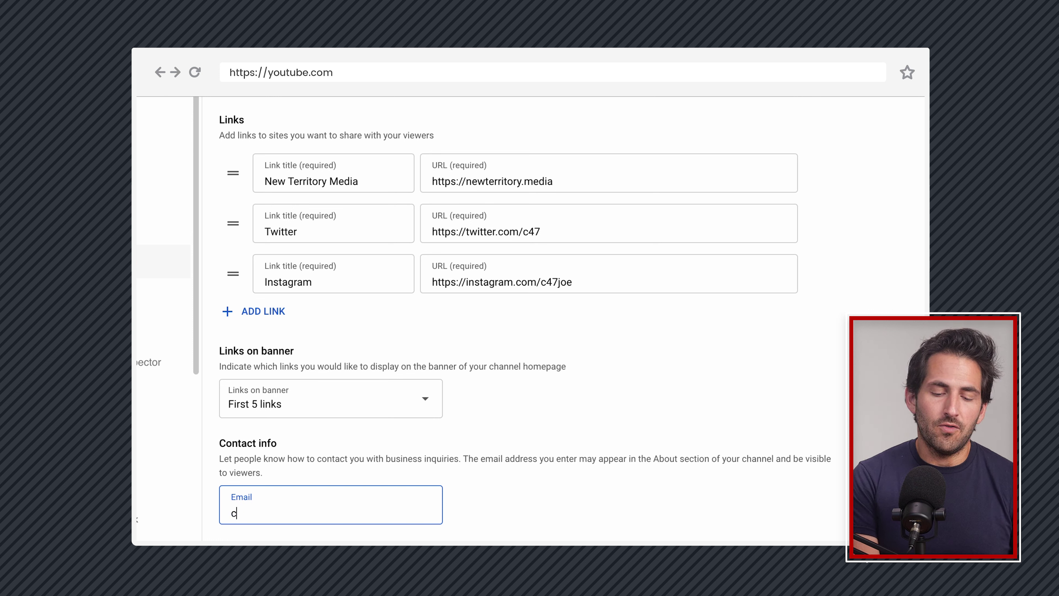
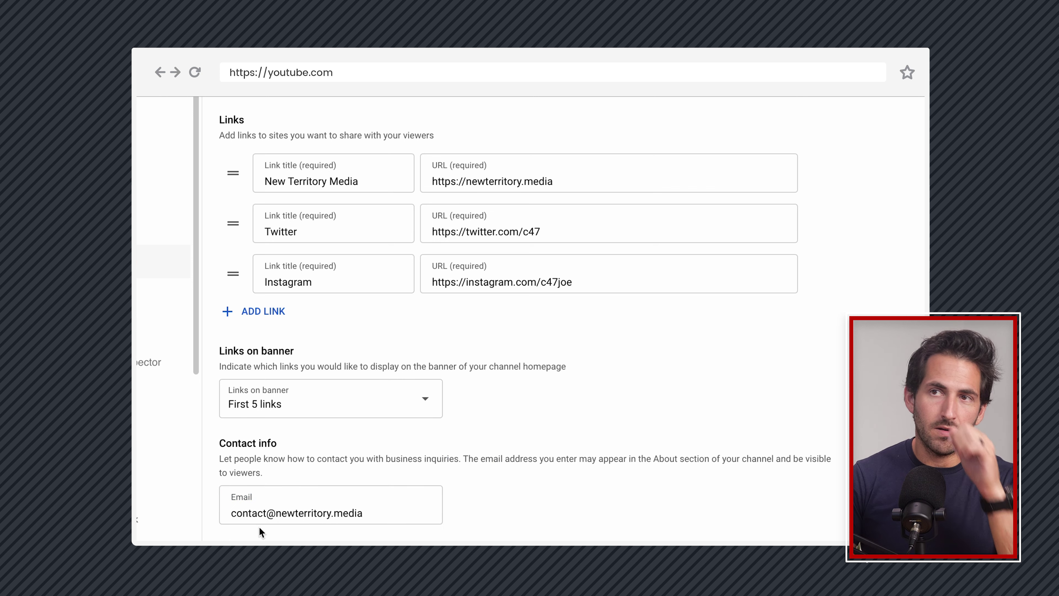
pyautogui.doubleClick(249, 511)
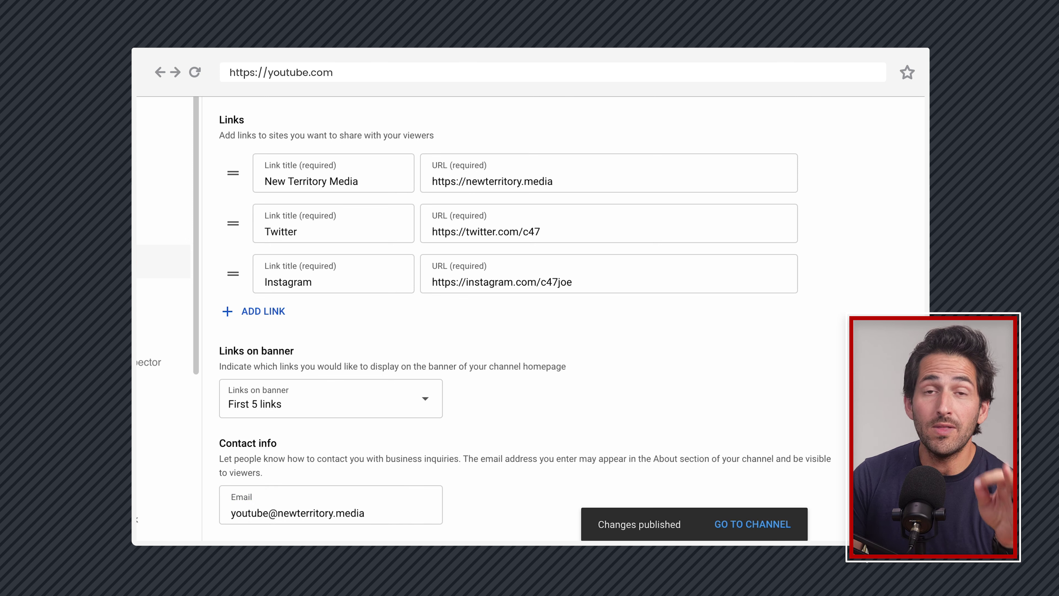
pyautogui.click(752, 524)
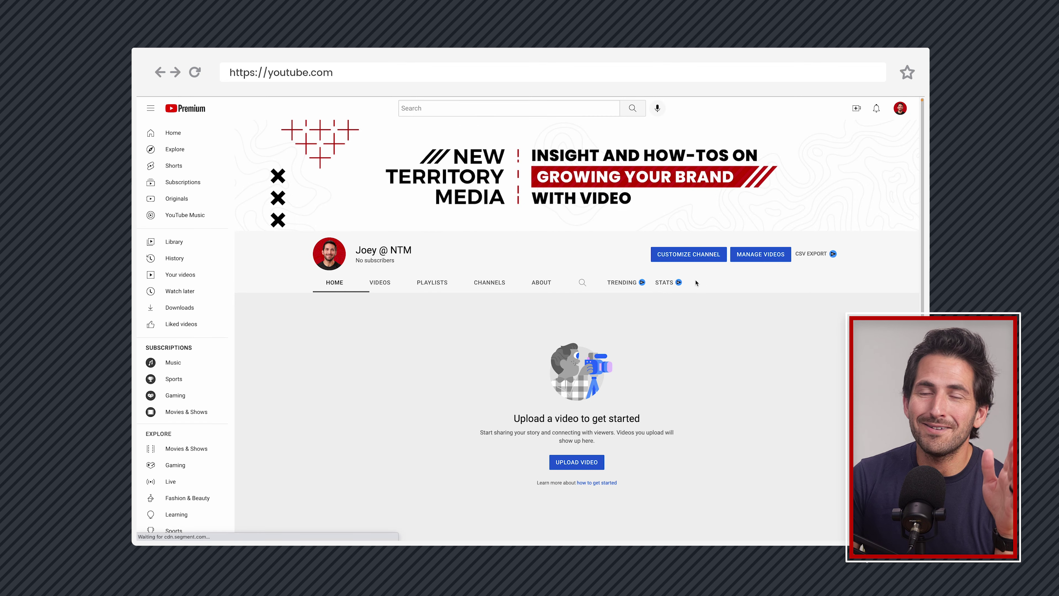
# Open the channel's About tab and scroll through its description, email option and links
pyautogui.click(543, 283)
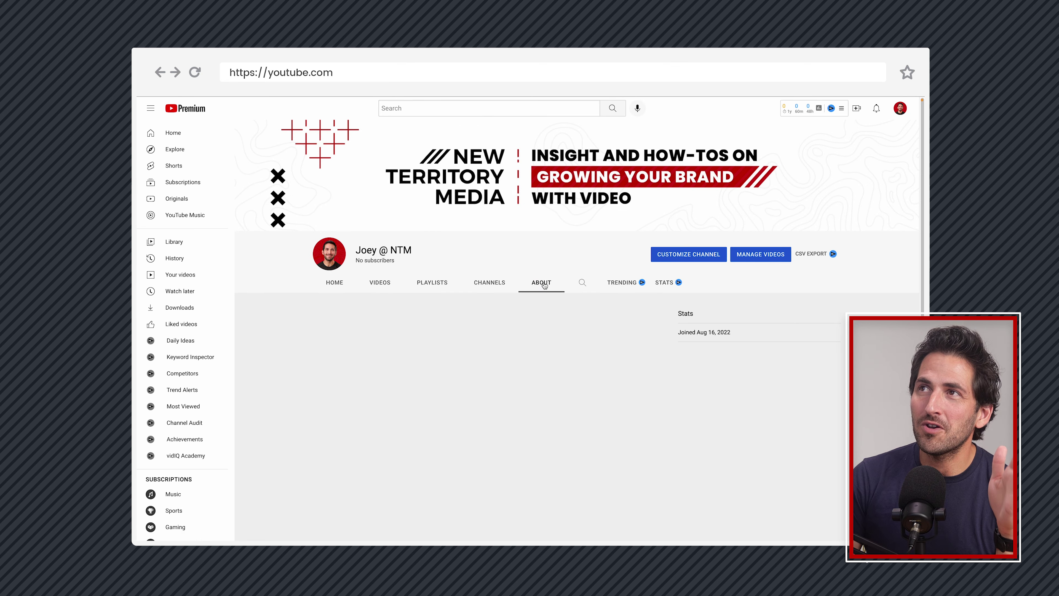
pyautogui.click(329, 332)
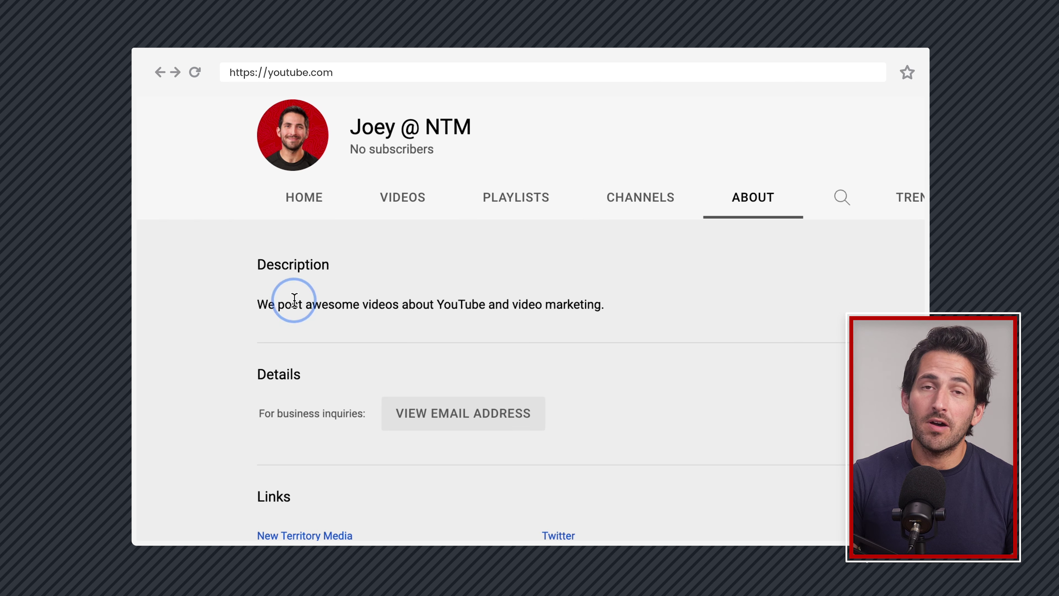
pyautogui.scroll(-1, 280, 357)
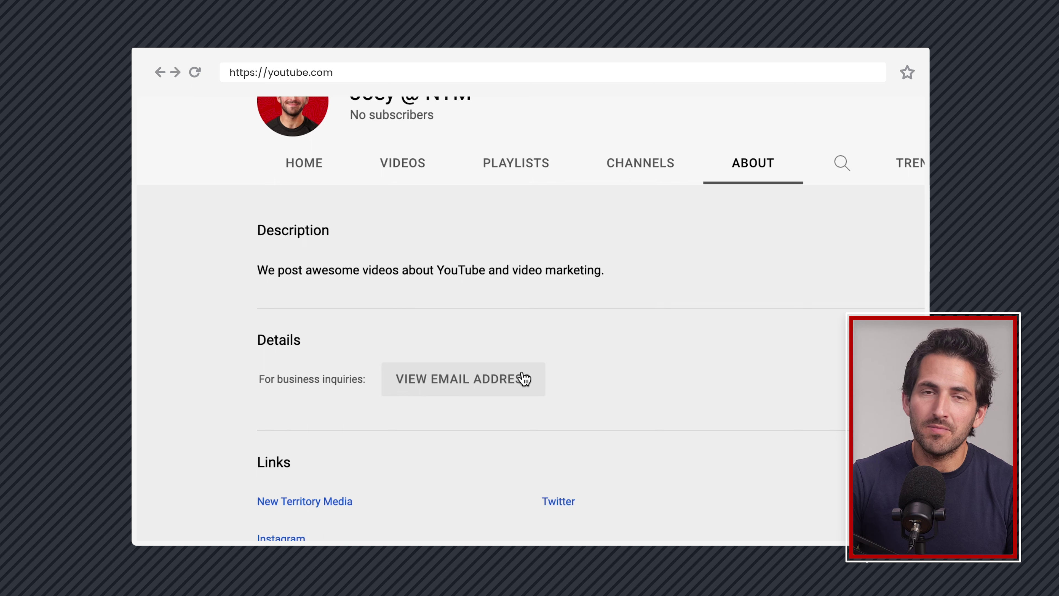
pyautogui.scroll(-4, 269, 464)
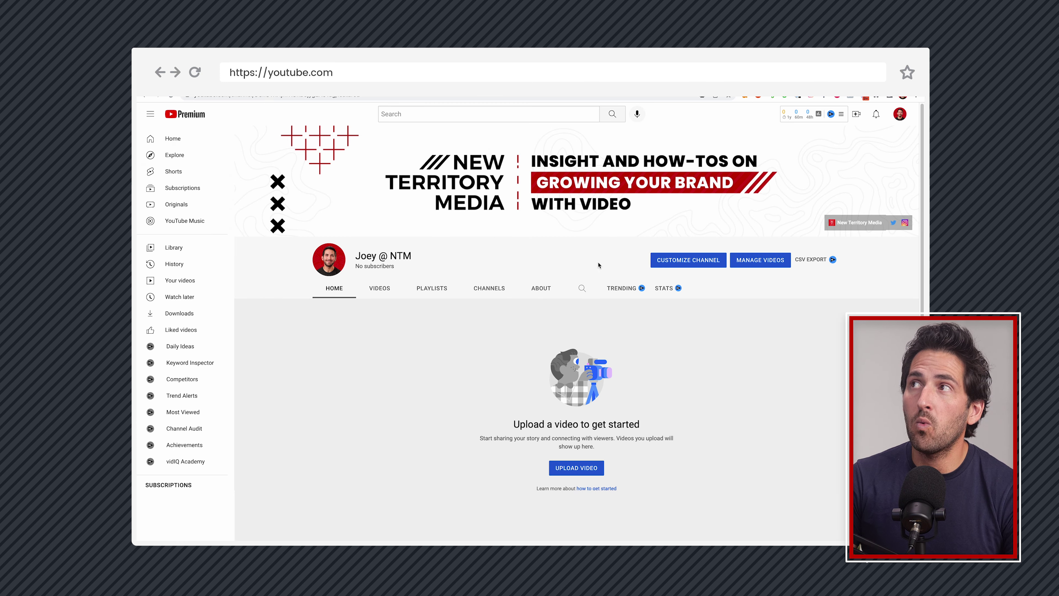
# Browse the channel's Videos tab, then Playlists, which lists only Liked videos
pyautogui.click(379, 290)
pyautogui.click(432, 288)
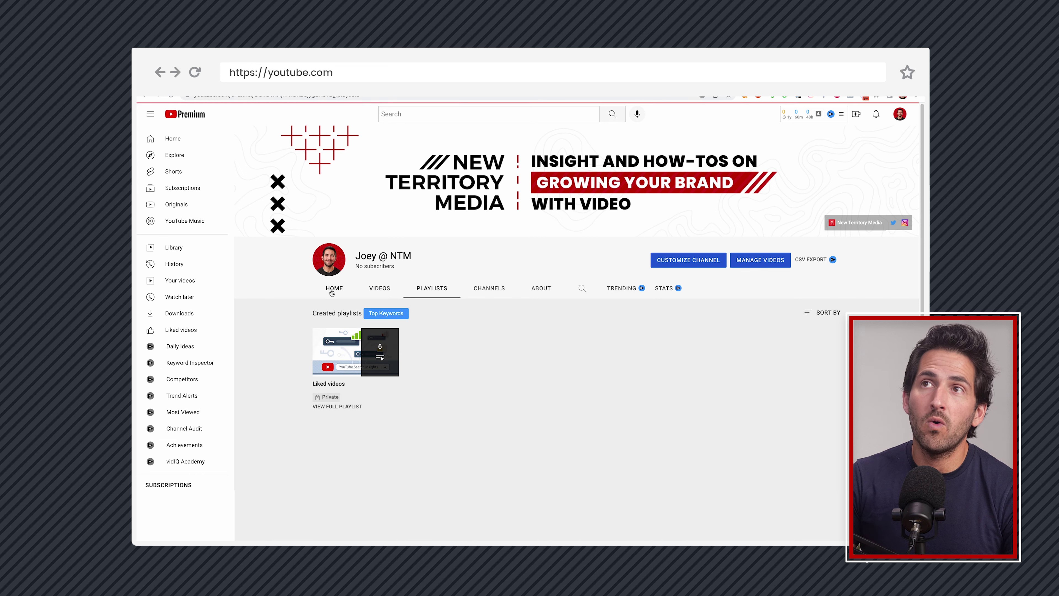